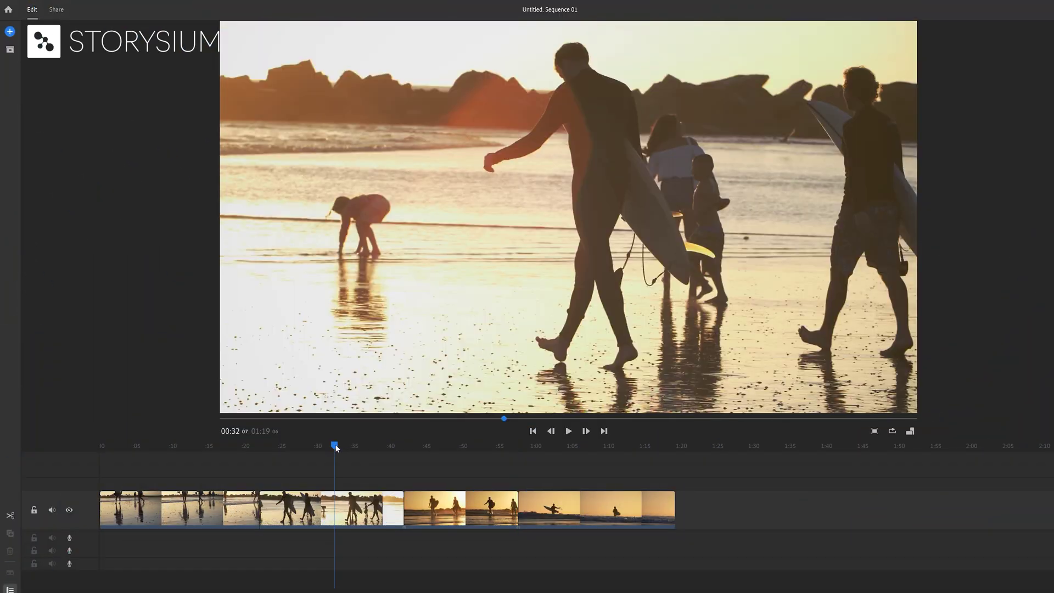
- Select the surf clip at 00:55 and bring up the built-in transition presets
left_click(506, 446)
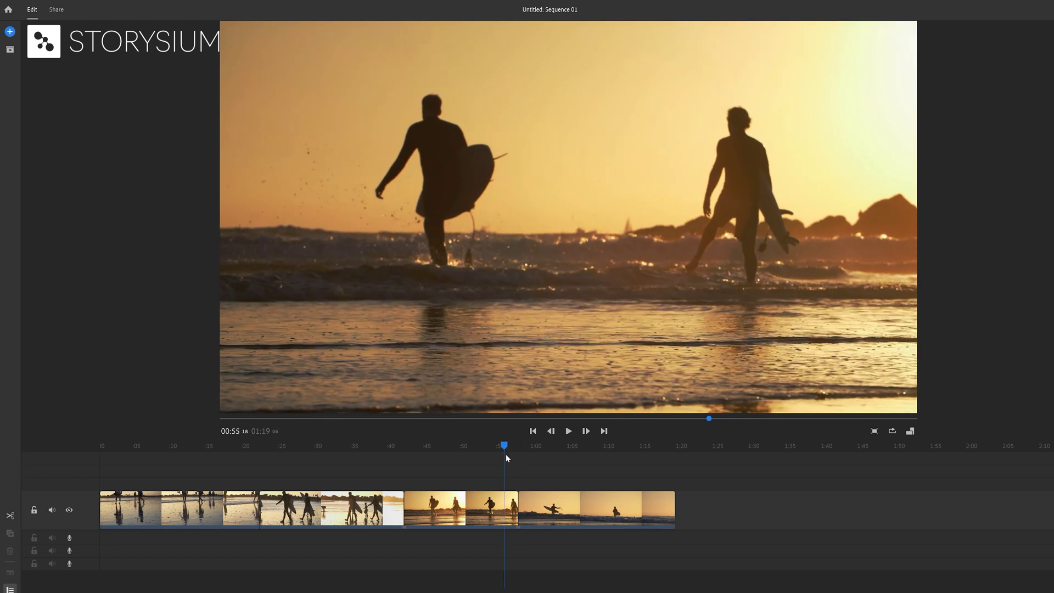
left_click(505, 507)
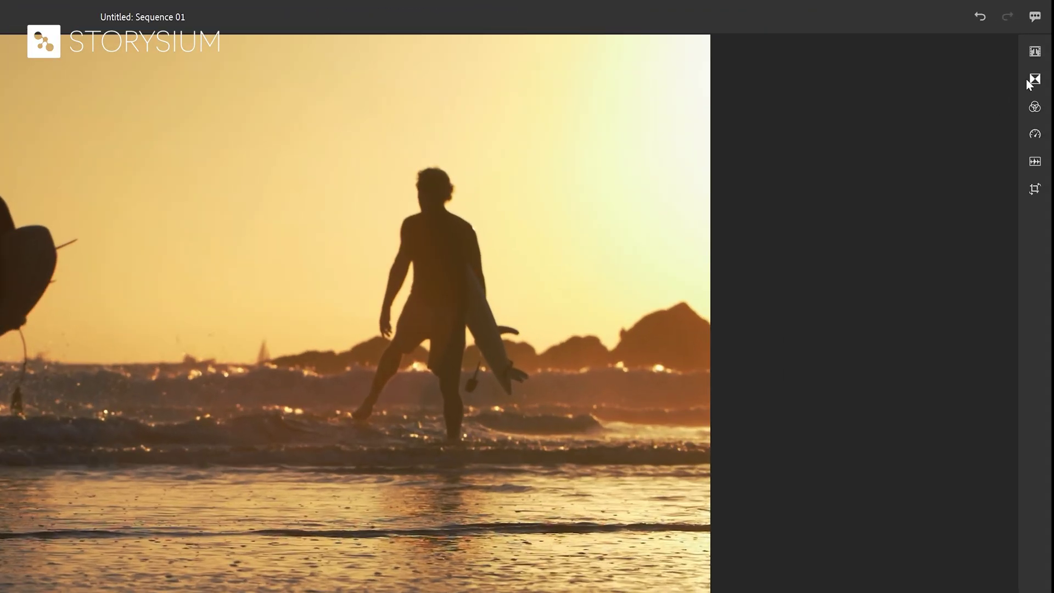
left_click(1034, 80)
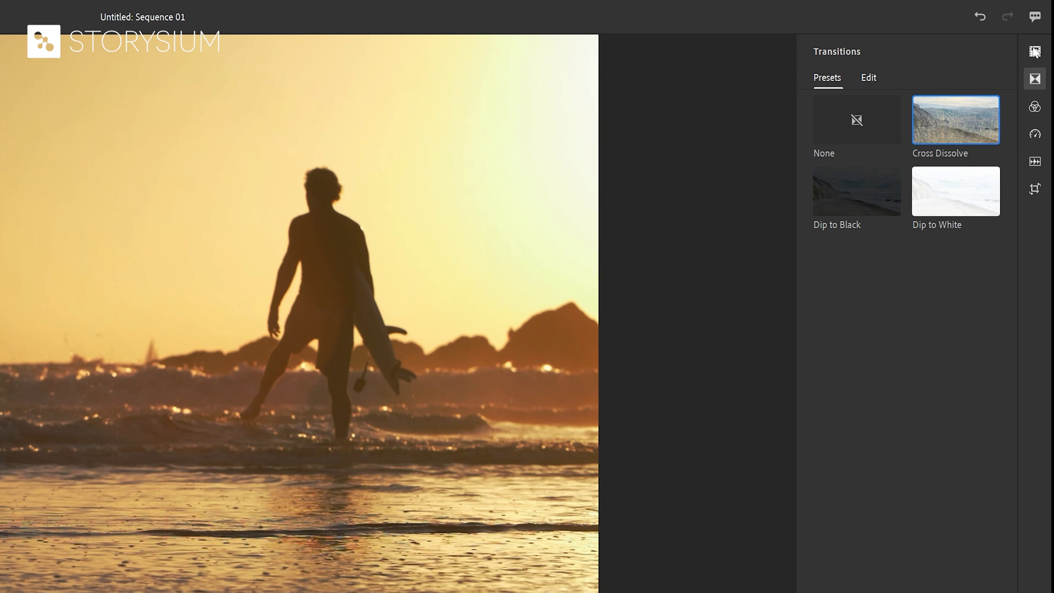
- Search the More Titles online library for 'transition' templates
left_click(1035, 51)
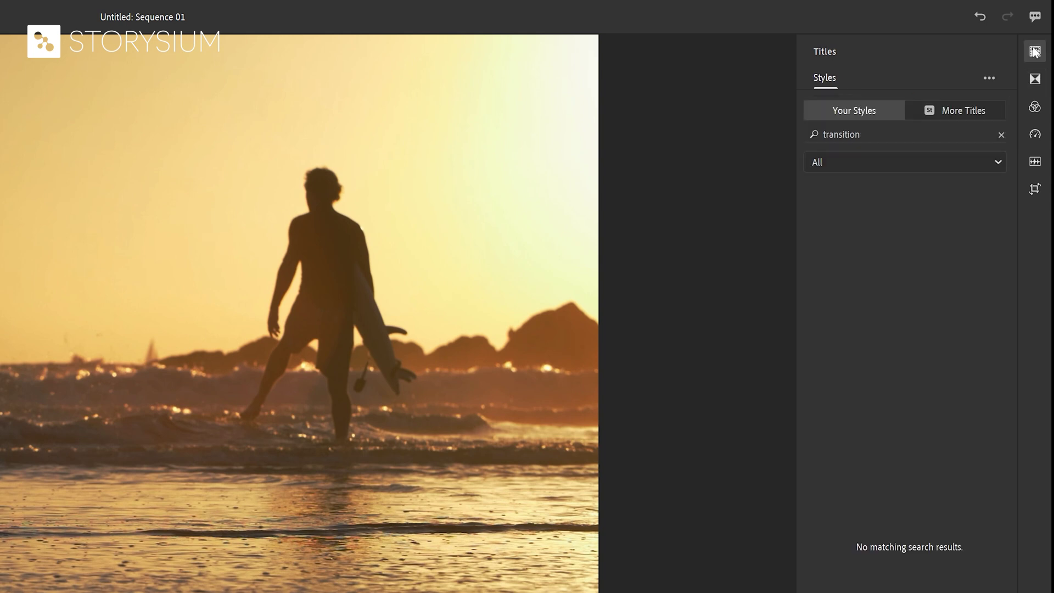
left_click(961, 110)
left_click(919, 132)
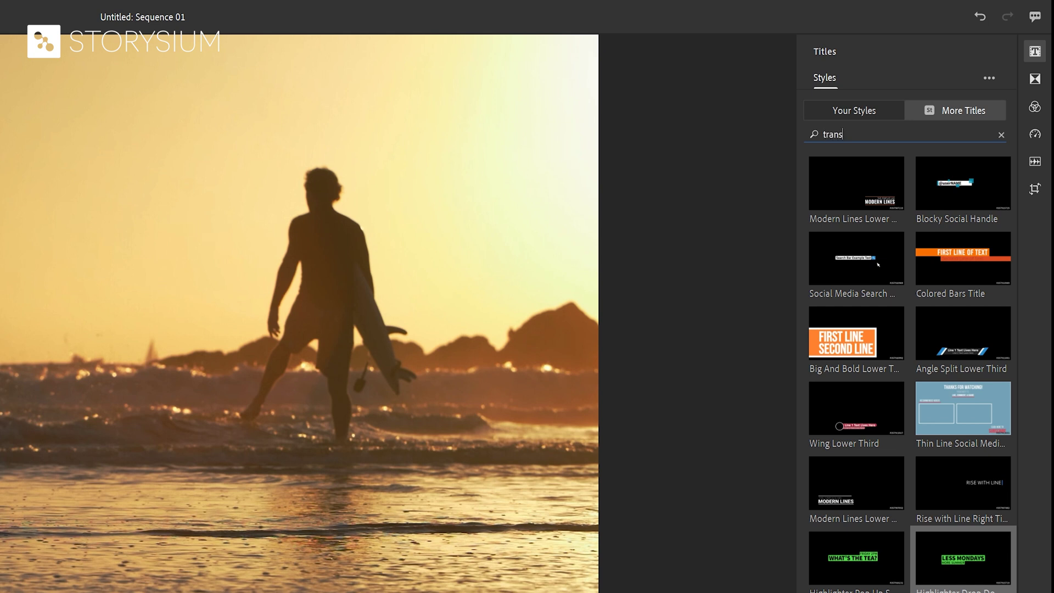
key("Return")
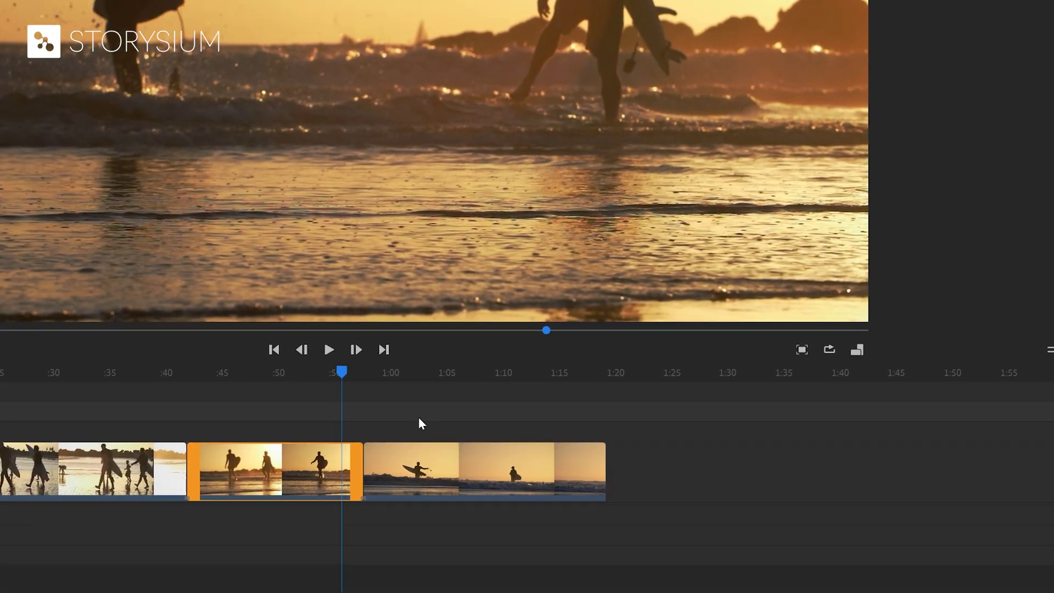
- Drop the Stripes Transition template on the upper track near 00:57, preview it and select it
left_click_drag(846, 419, 355, 425)
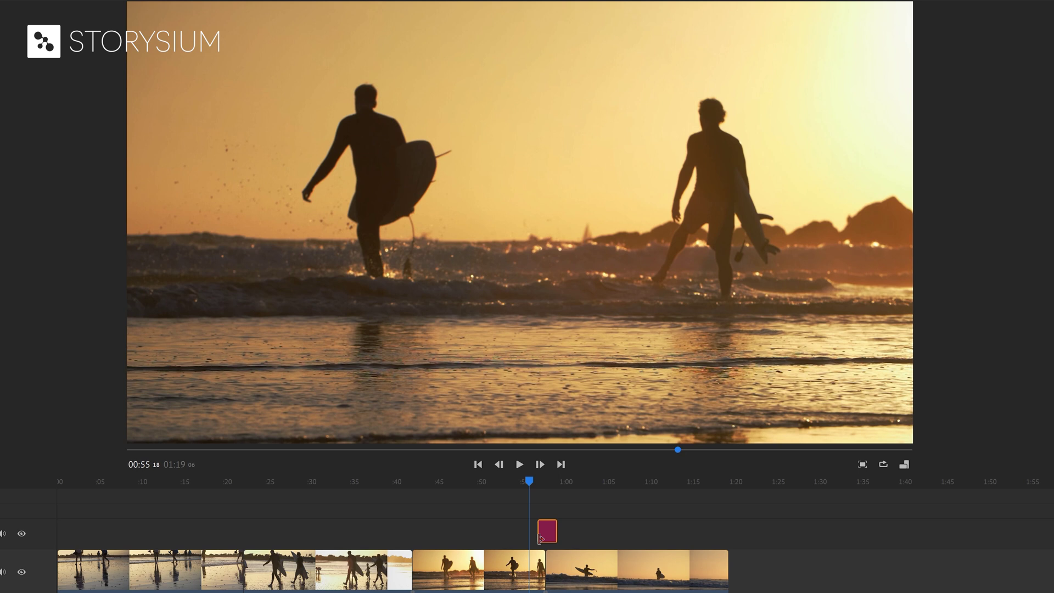
left_click_drag(531, 482, 564, 490)
left_click(550, 569)
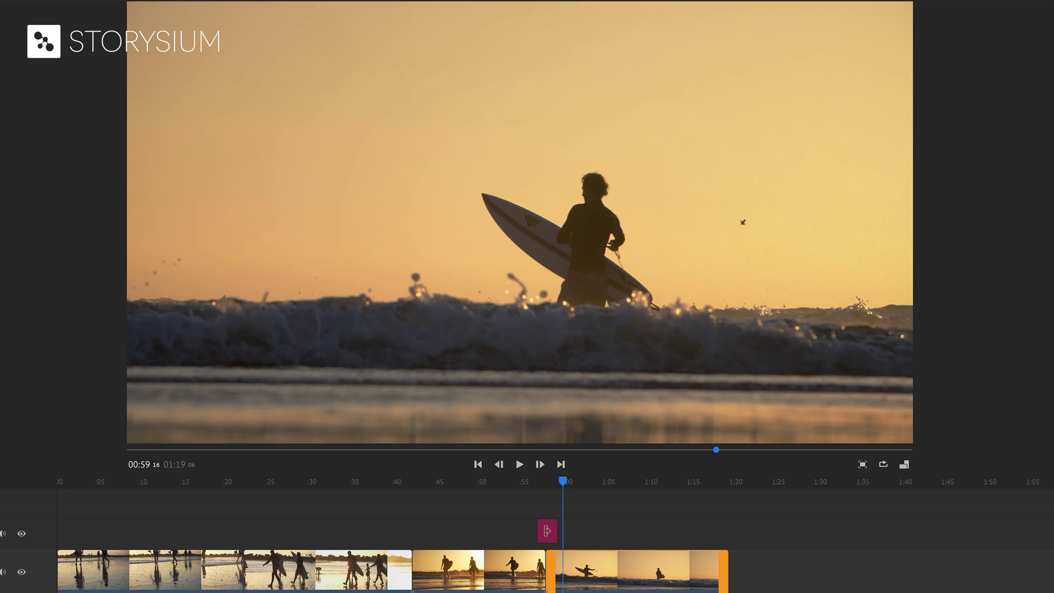
left_click(547, 531)
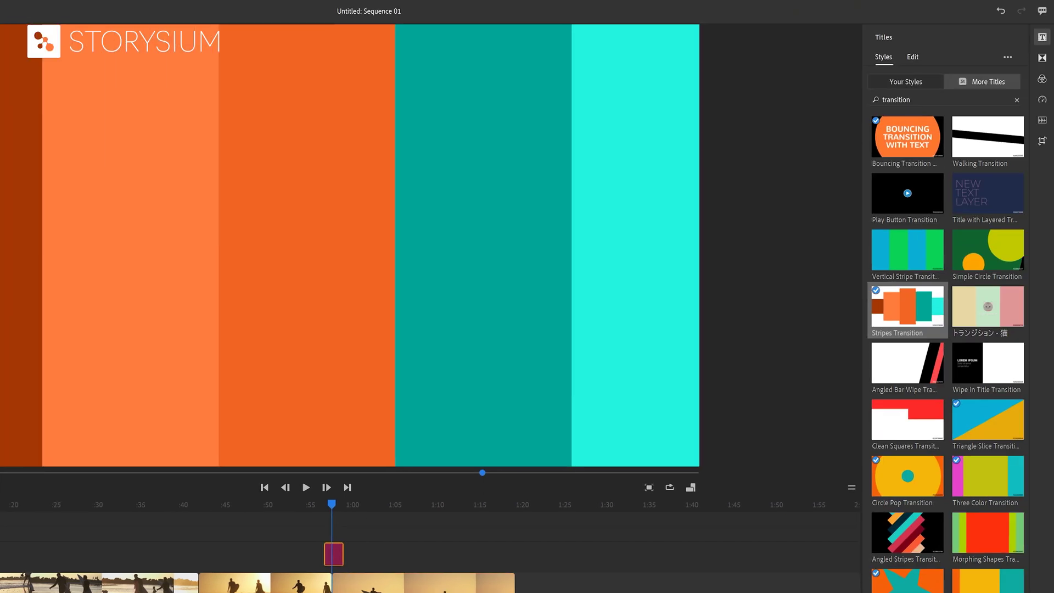
- Make Shape 02 of the stripes yellow with a thicker white outline
left_click(916, 113)
left_click(875, 116)
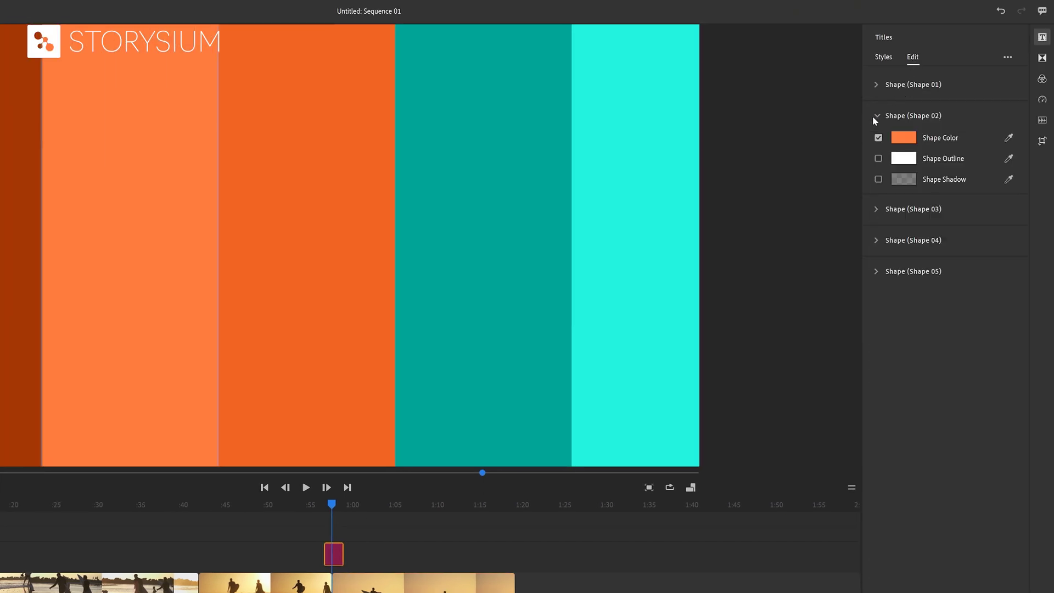
left_click(900, 141)
left_click_drag(410, 288, 409, 303)
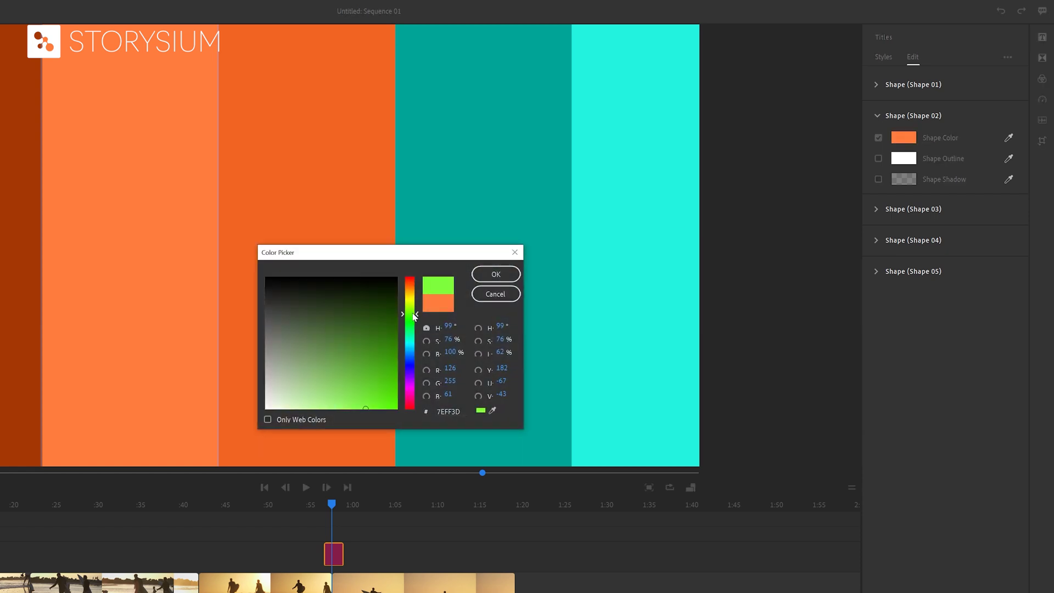
left_click(496, 274)
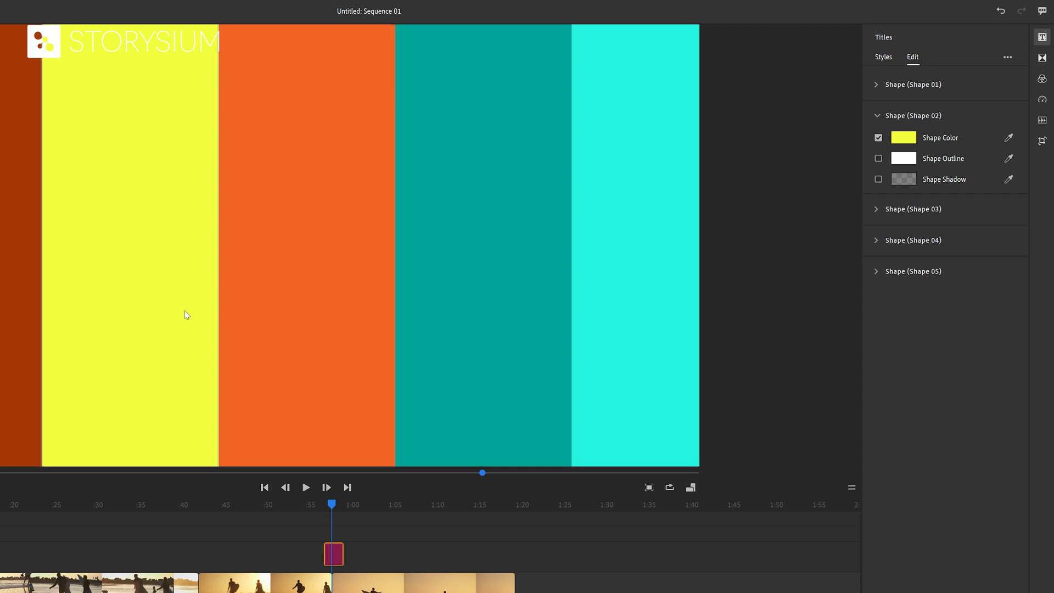
left_click(878, 159)
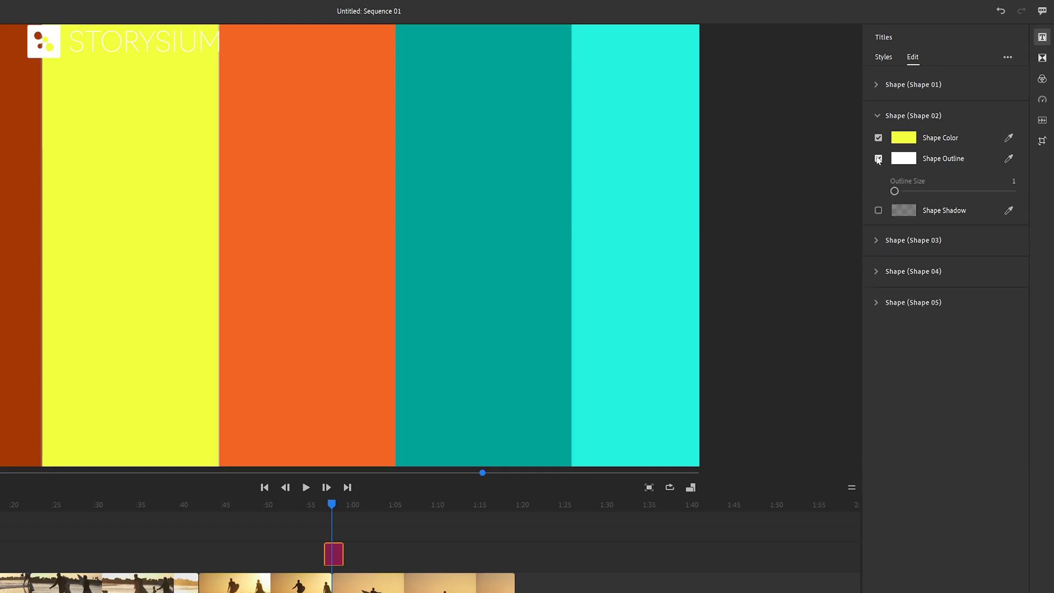
left_click_drag(896, 191, 938, 192)
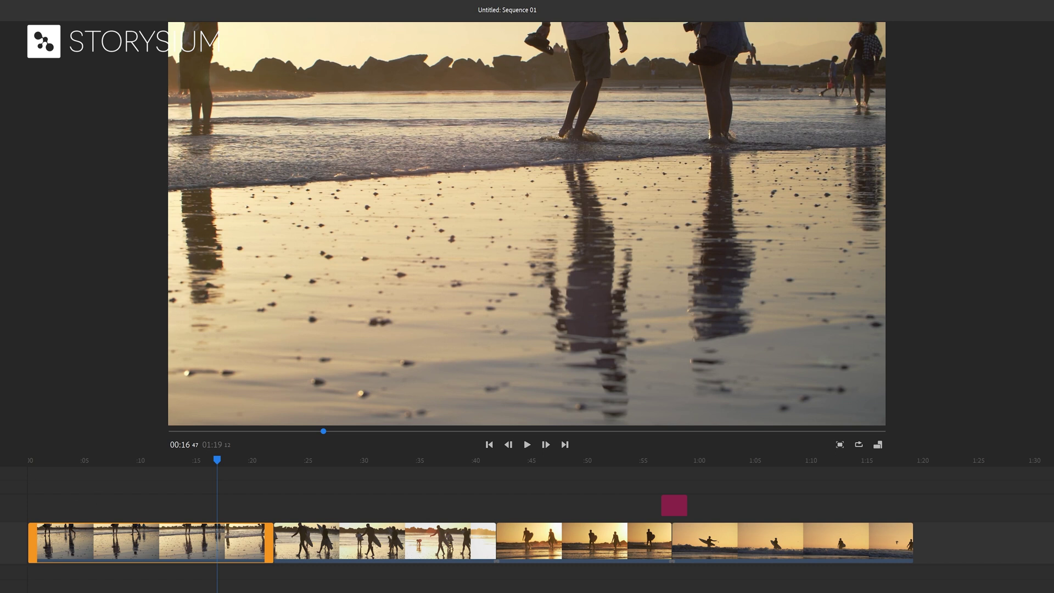
- Drag a Lightleaks clip from the temp folder onto the upper track at about 00:21
left_click_drag(82, 50, 528, 48)
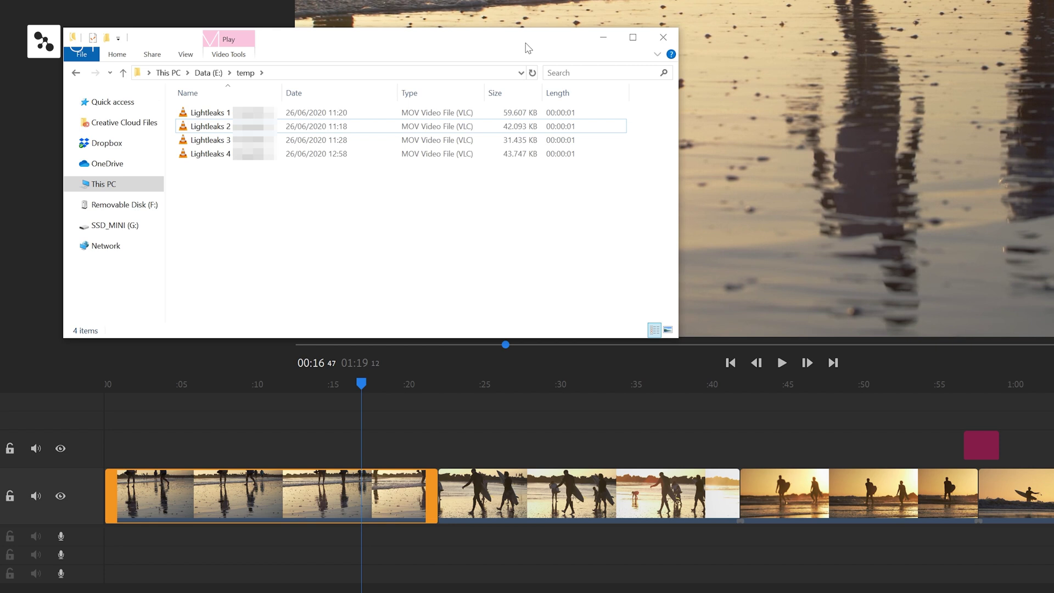
left_click(346, 126)
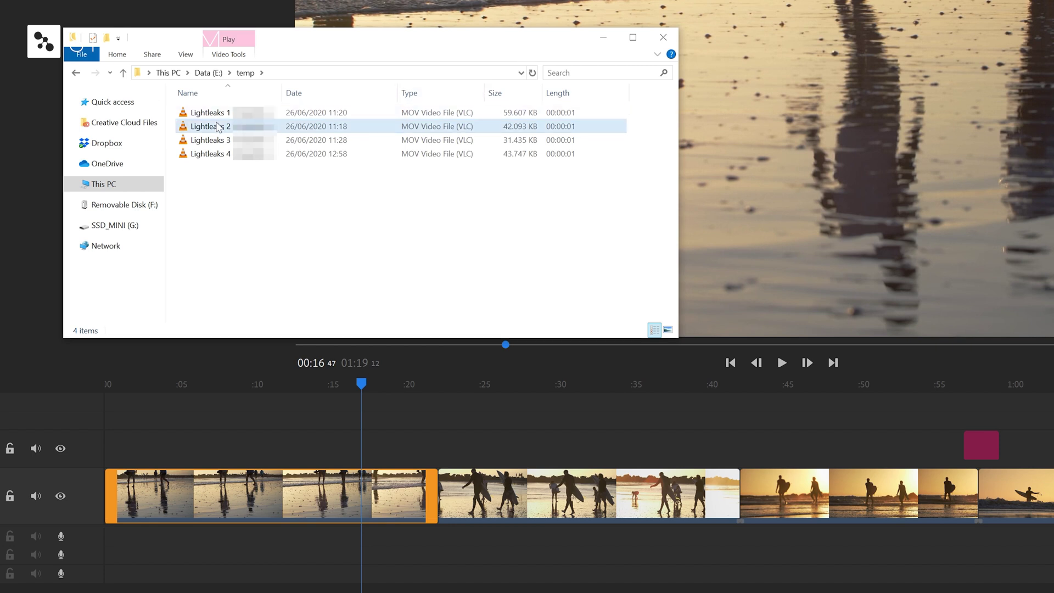
left_click_drag(210, 112, 426, 454)
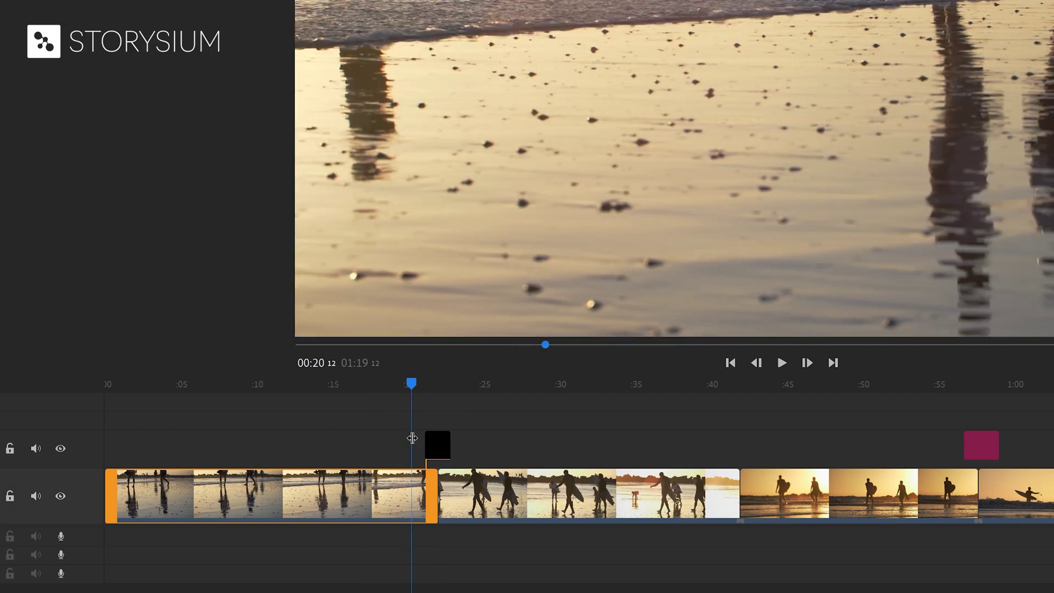
scroll(420, 444, "up", 4)
scroll(446, 444, "up", 4)
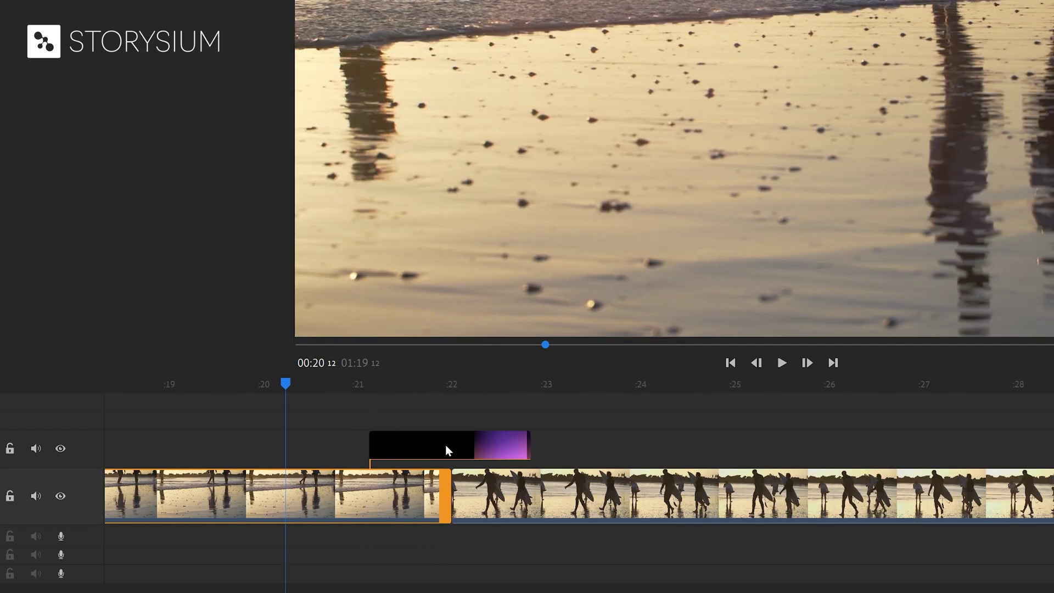
left_click(453, 448)
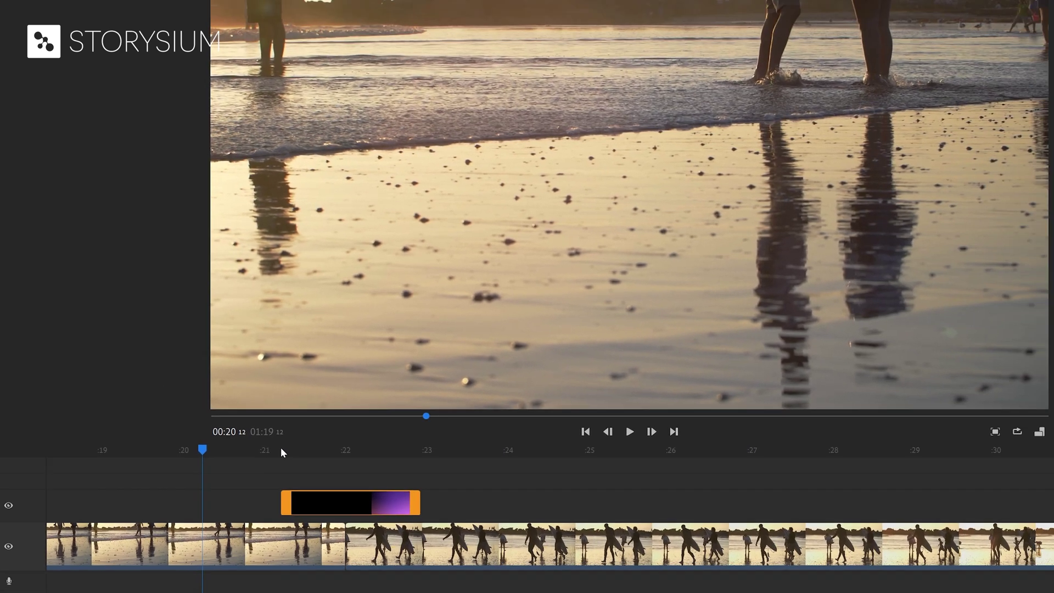
left_click(281, 449)
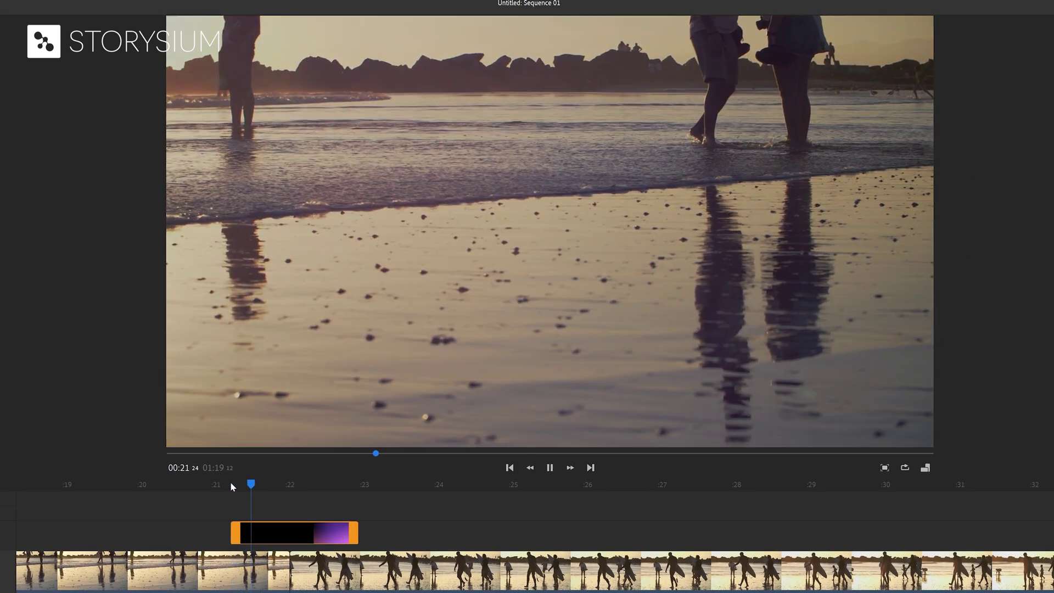
key("space")
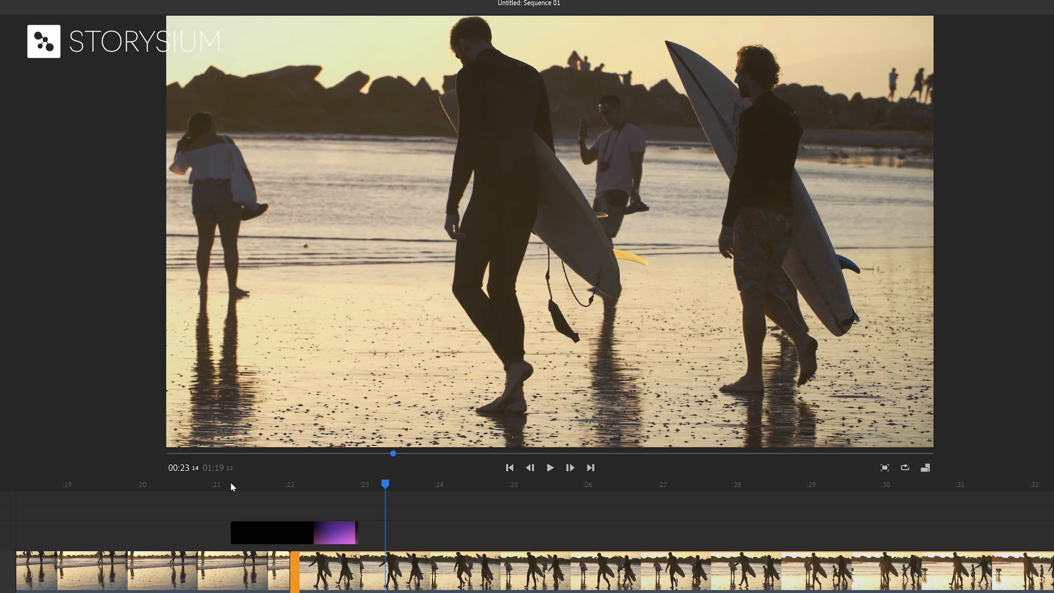
left_click(293, 529)
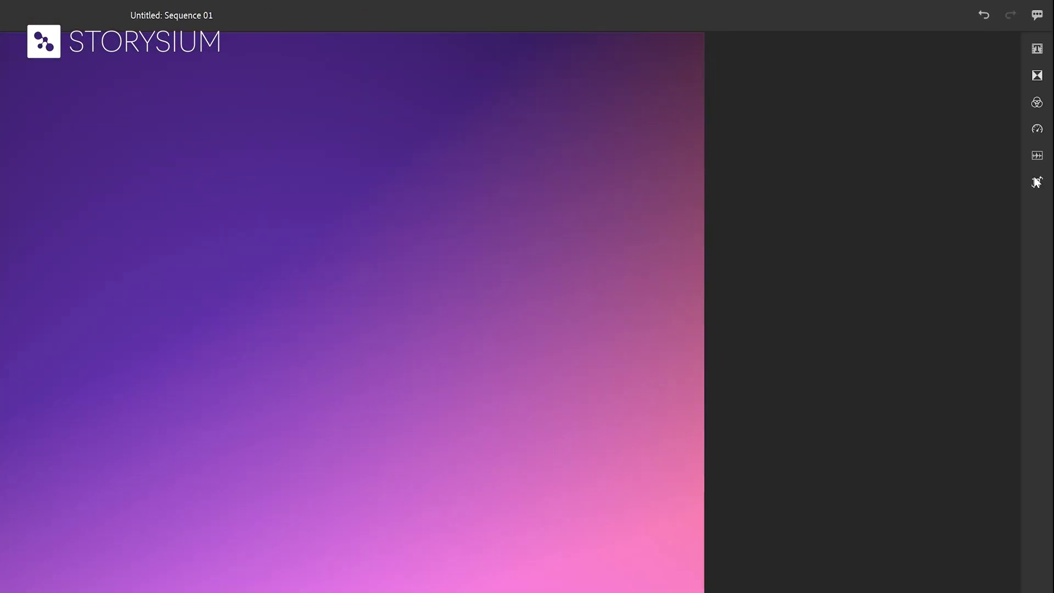
- Set the light-leak opacity to 91% and play back the cut to check it
left_click(1037, 182)
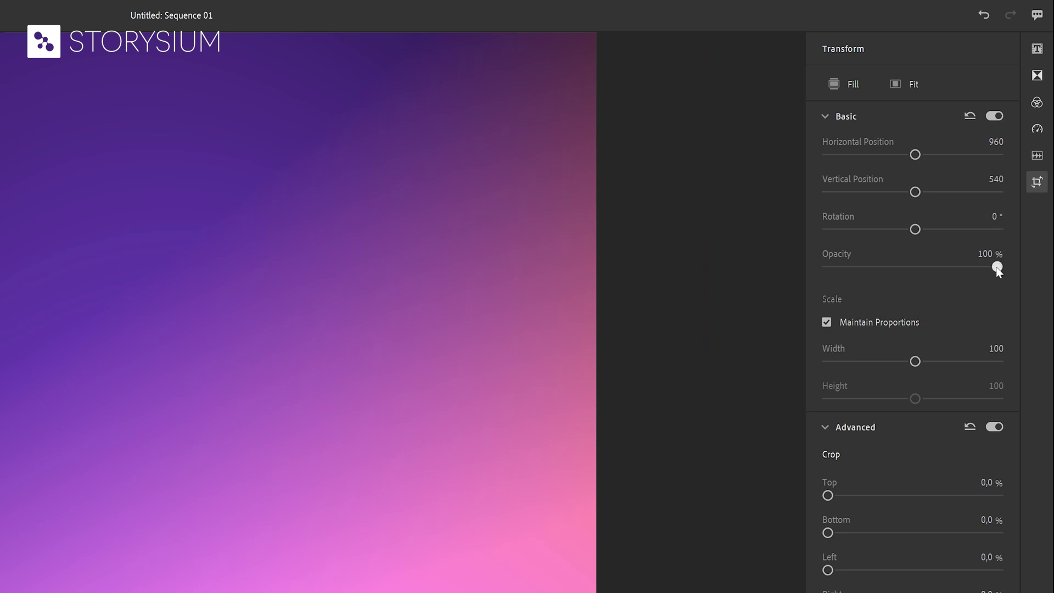
left_click_drag(997, 268, 982, 269)
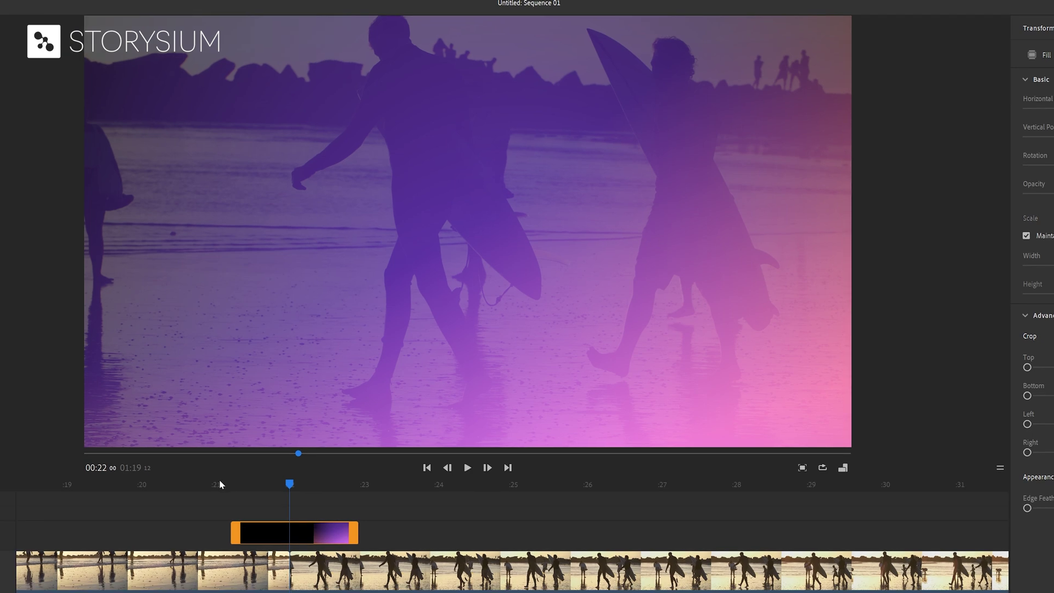
left_click(220, 484)
key("space")
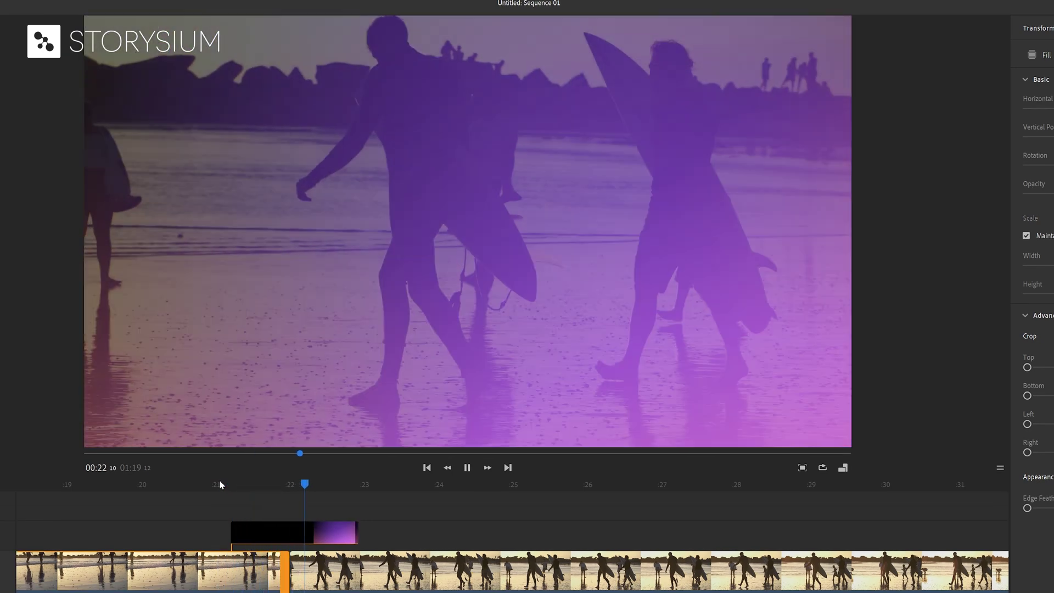
key("space")
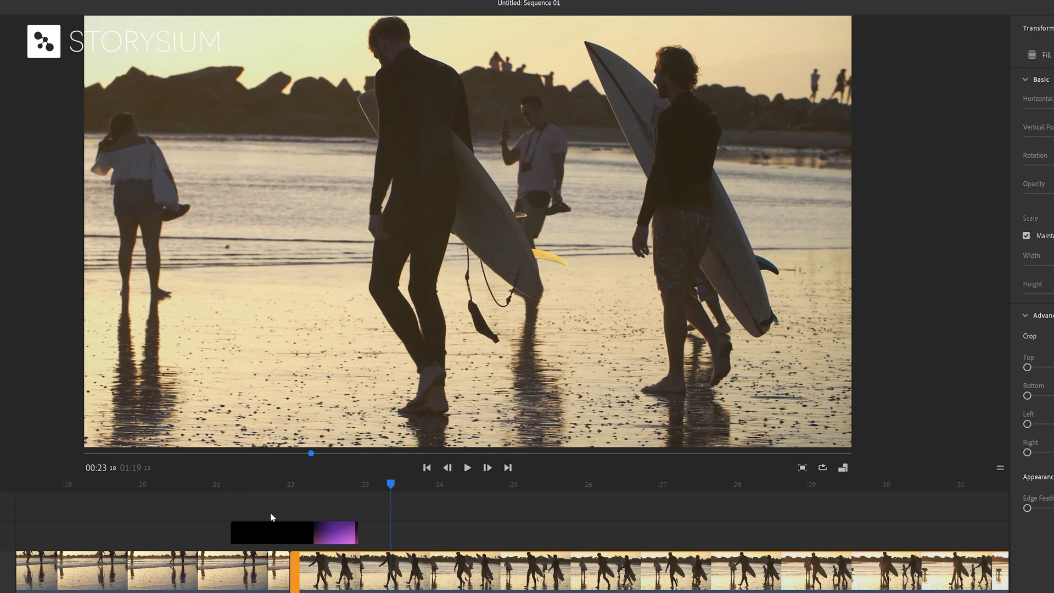
left_click(286, 532)
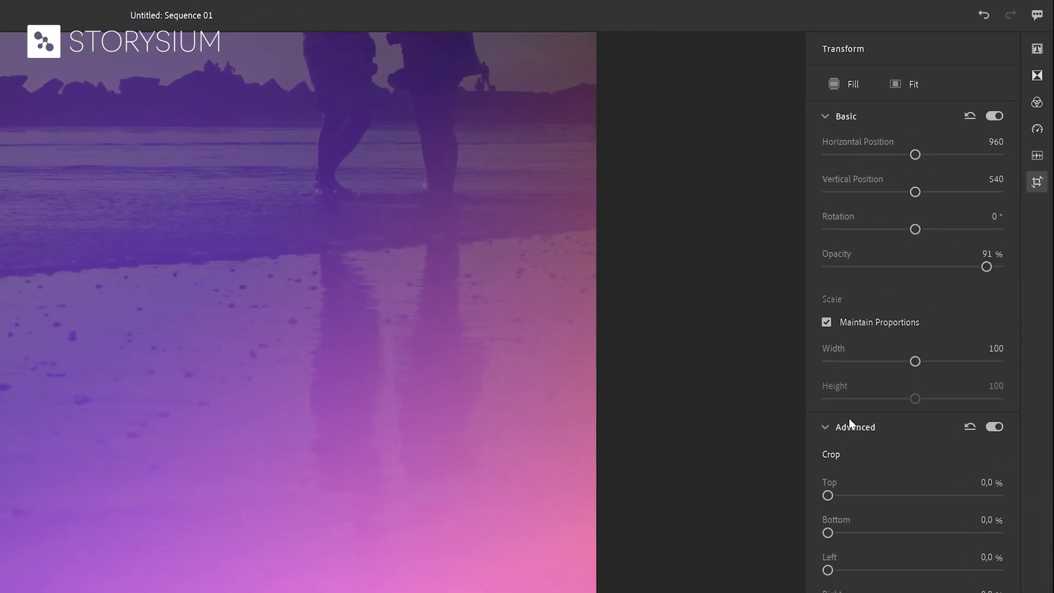
- Increase the light-leak clip's speed and play it back from about 00:21
left_click(1038, 132)
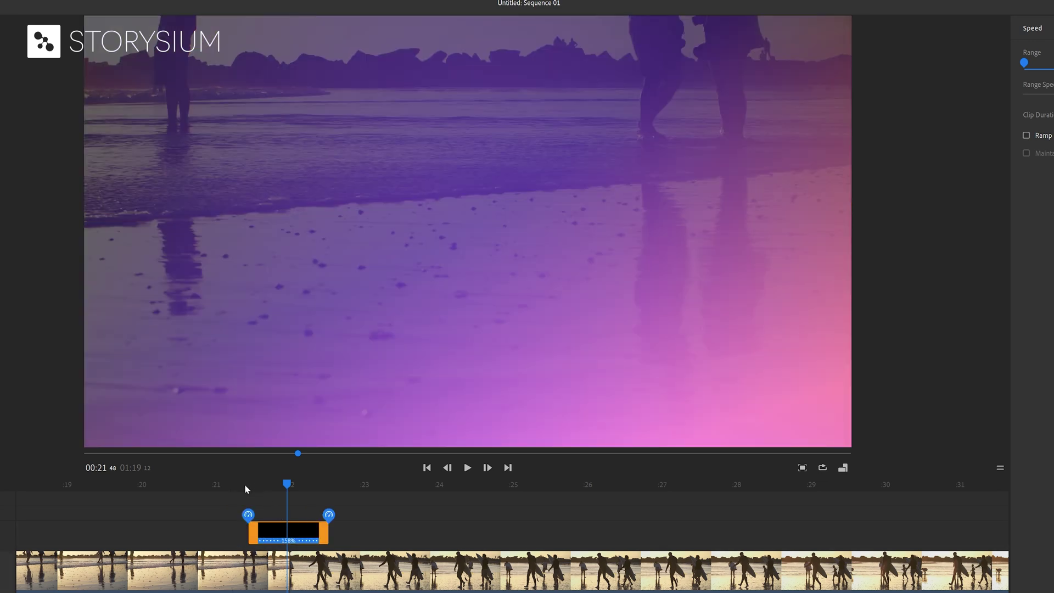
left_click(248, 485)
key("space")
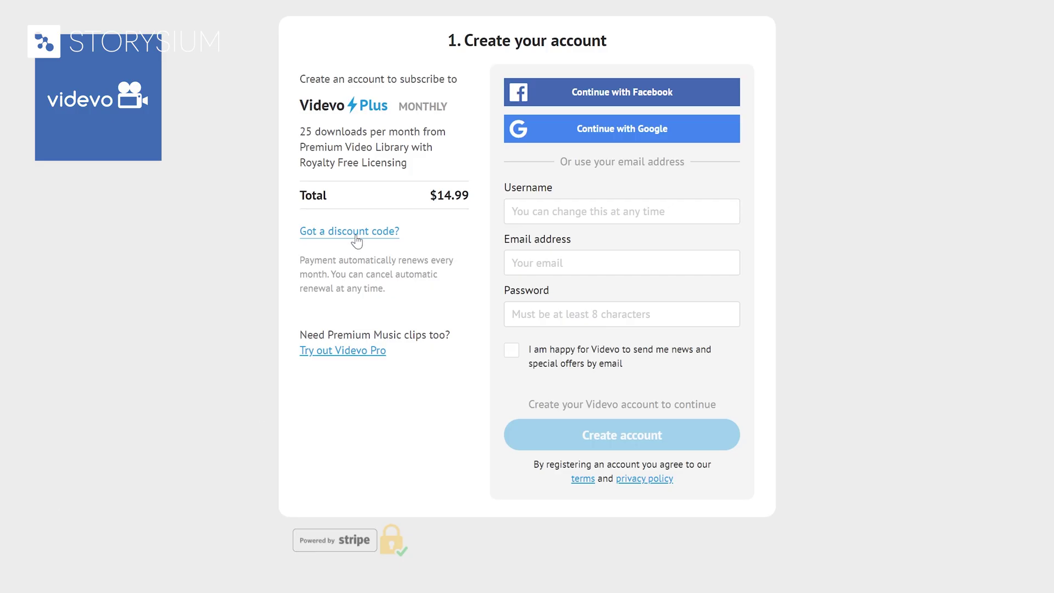
- Enter and apply a discount code on the Videvo Plus checkout
left_click(356, 237)
type("storysium20")
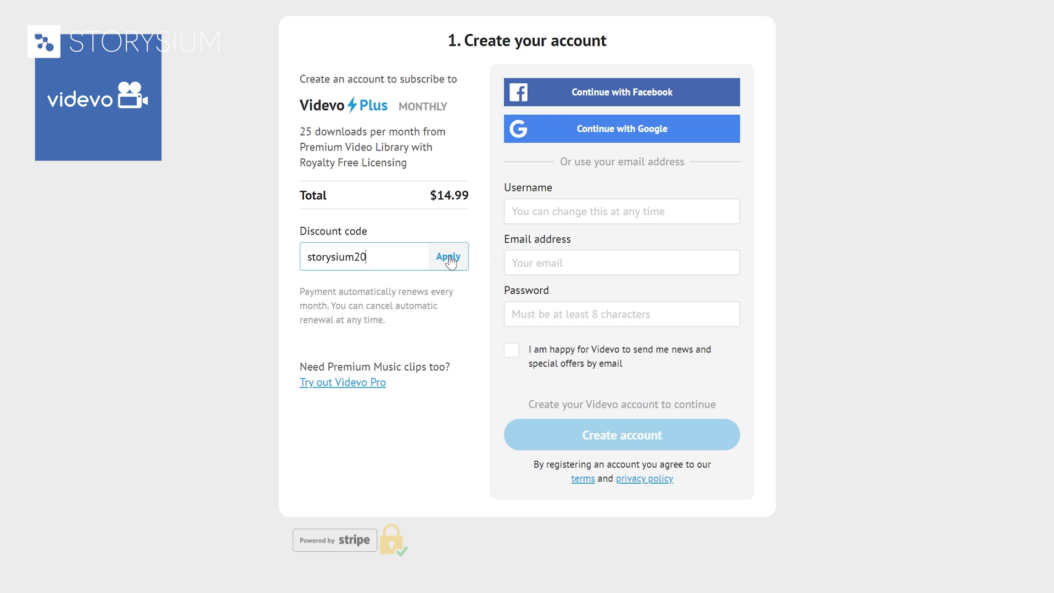
left_click(448, 258)
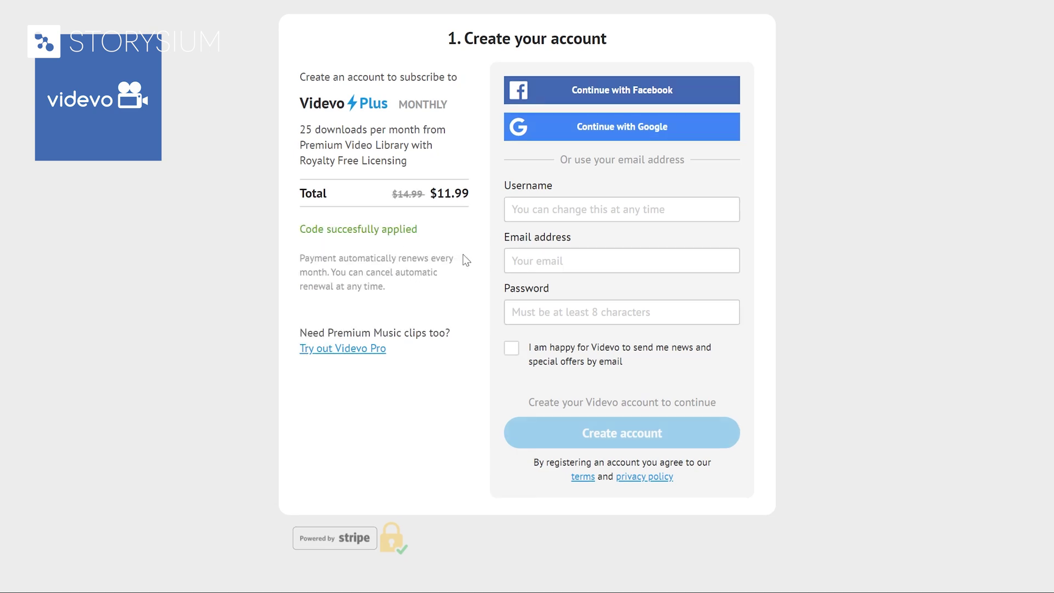